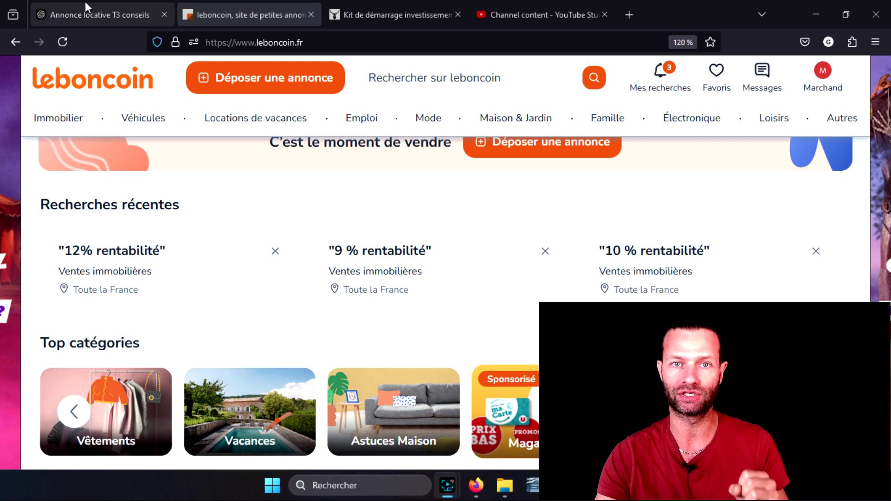
Step: Copy the listing title "T3 rénové 63 m² au cœur de Loriol-sur-Drôme" from the ChatGPT conversation
left_click(88, 15)
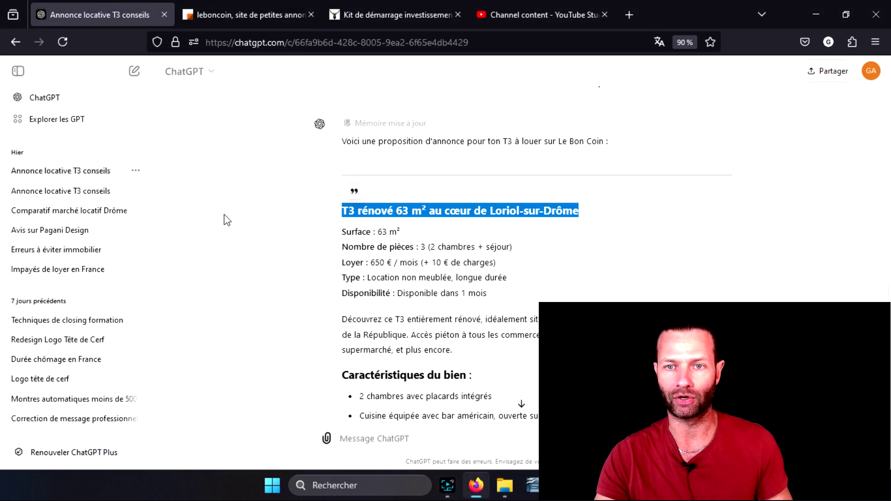
scroll(390, 292, "down", 2)
scroll(403, 286, "down", 8)
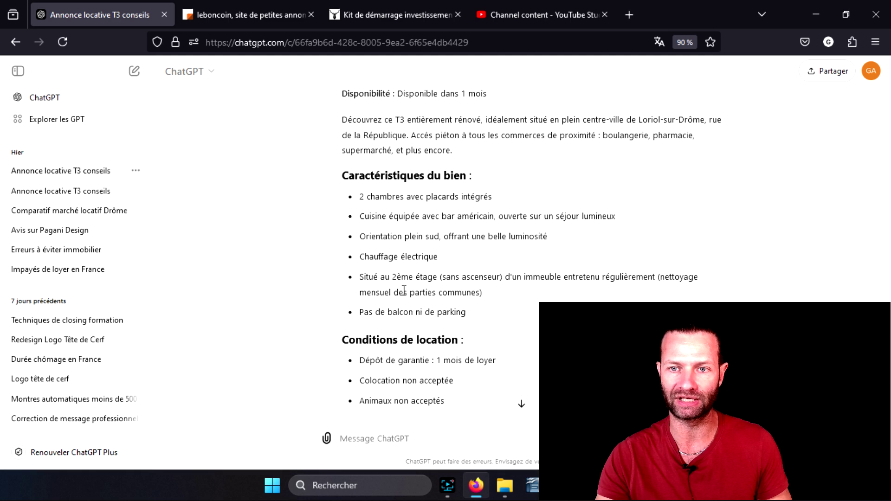
scroll(393, 298, "up", 10)
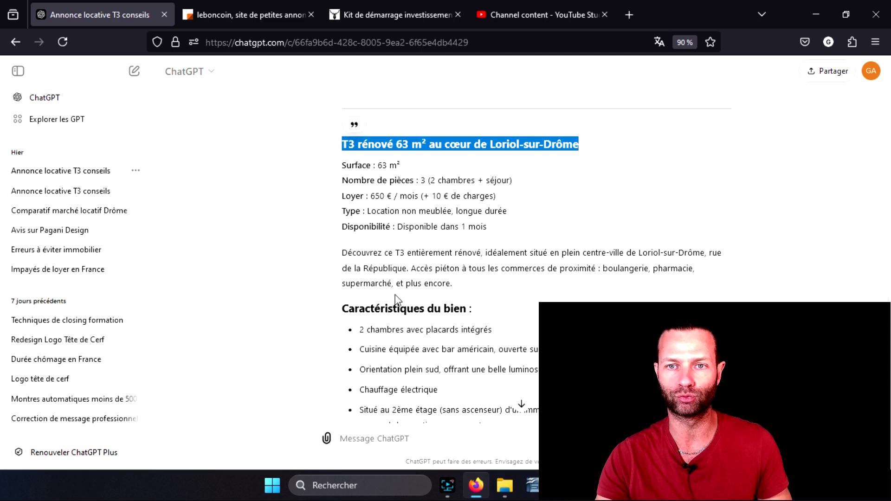
triple_click(381, 145)
key("ctrl+c")
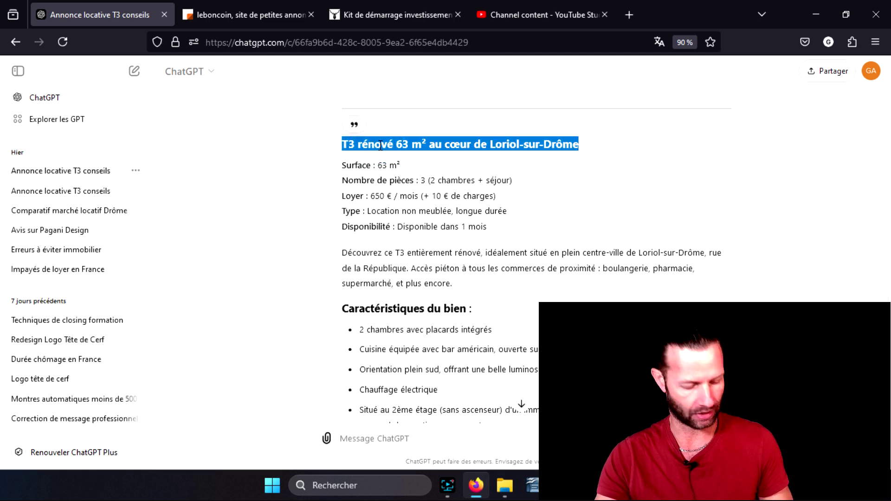
Step: Start a new listing on leboncoin and paste the copied text as its title
left_click(227, 15)
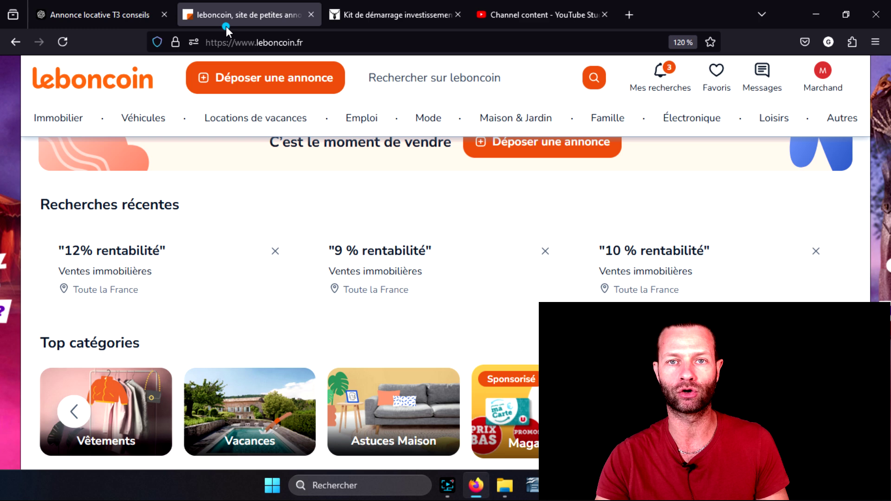
left_click(254, 77)
left_click(130, 227)
key("ctrl+v")
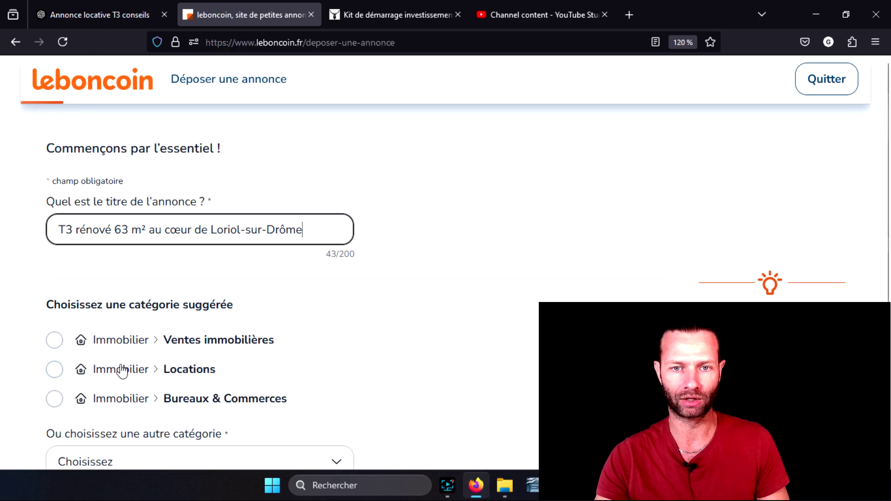
Step: Choose the suggested category Immobilier > Locations and continue to the property details
left_click(56, 369)
scroll(423, 211, "down", 3)
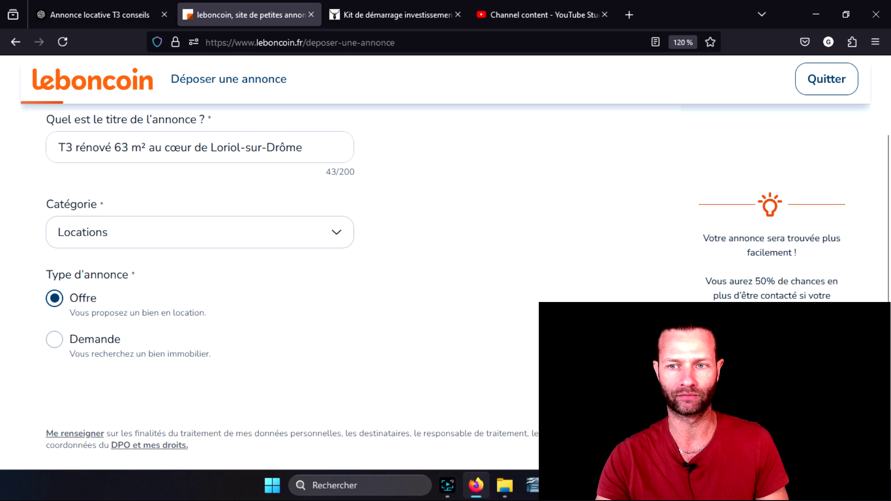
left_click(630, 395)
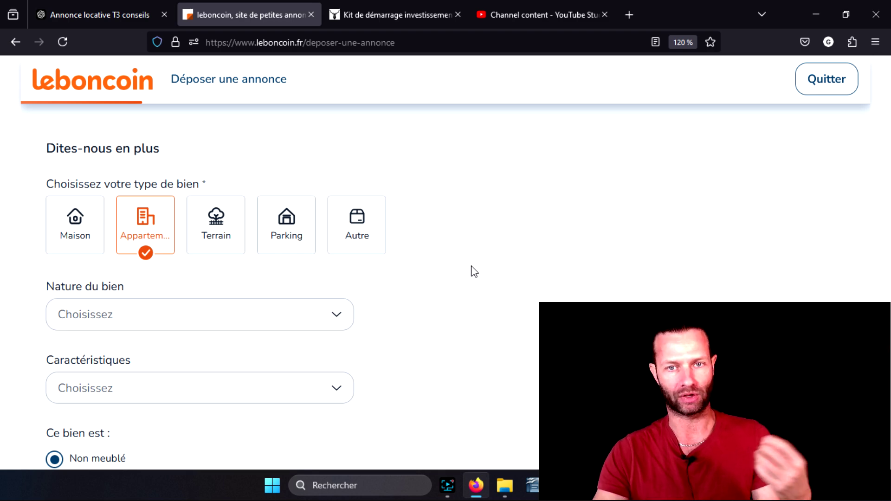
left_click(336, 315)
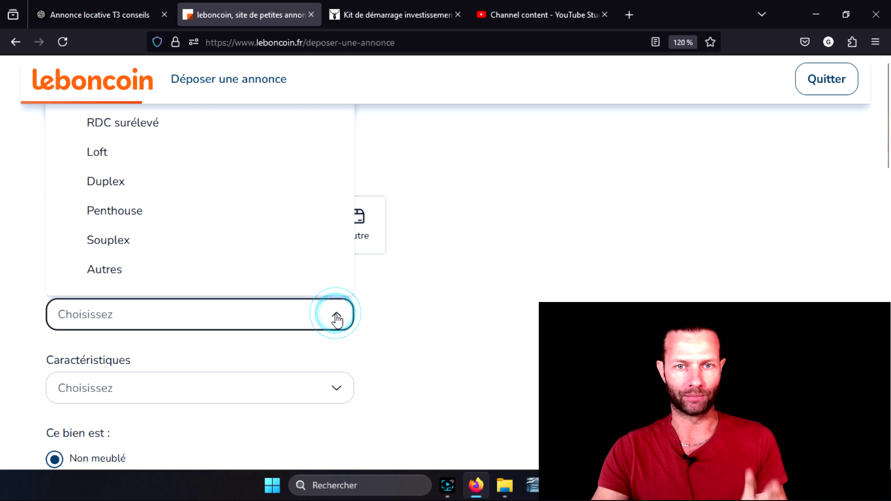
left_click(447, 304)
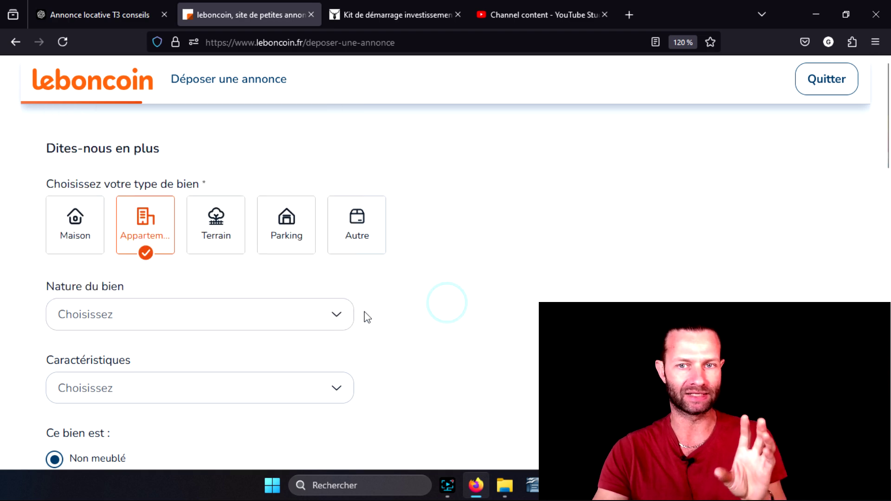
left_click(336, 317)
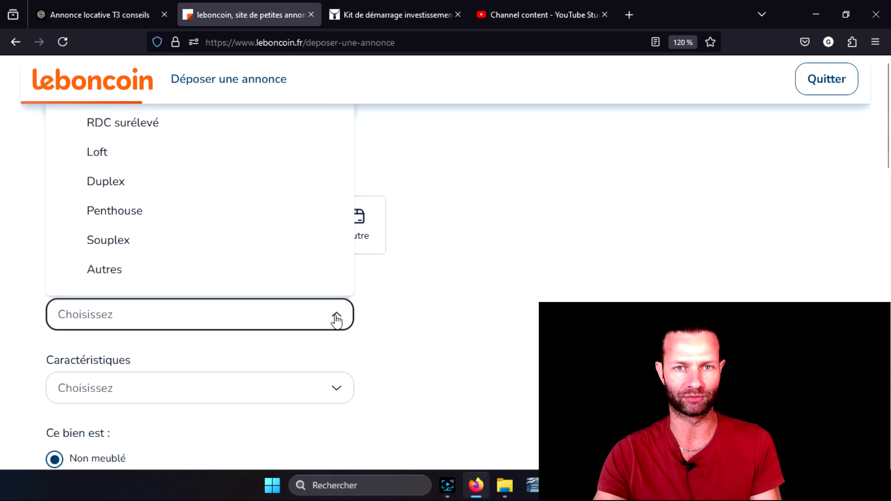
left_click(446, 302)
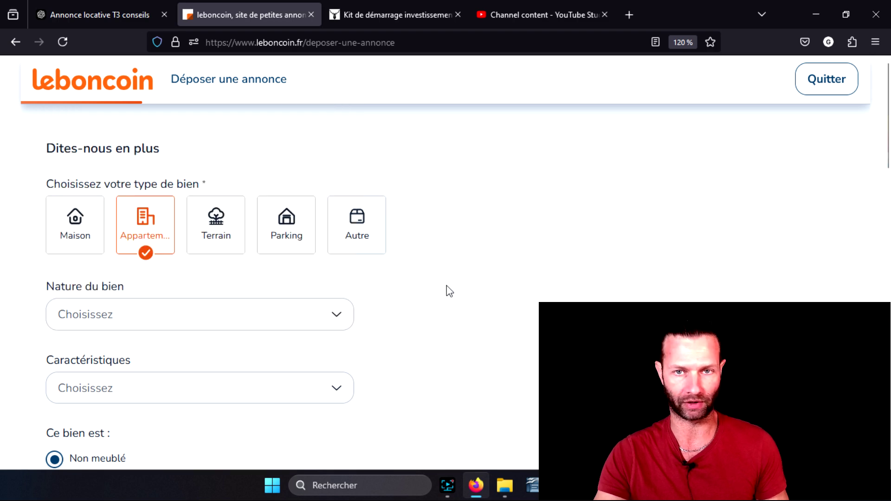
key("ctrl+minus")
left_click(330, 296)
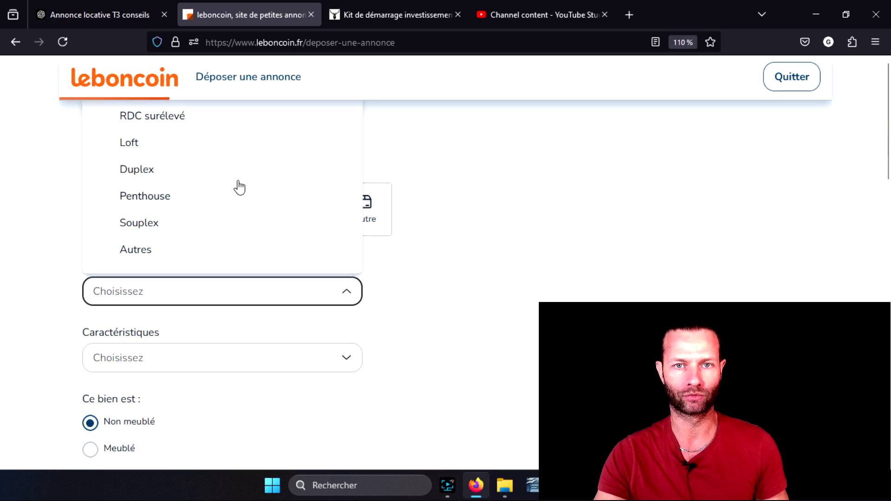
left_click(472, 289)
Step: Select Cuisine équipée and Construction ancienne as the property's characteristics
left_click(290, 358)
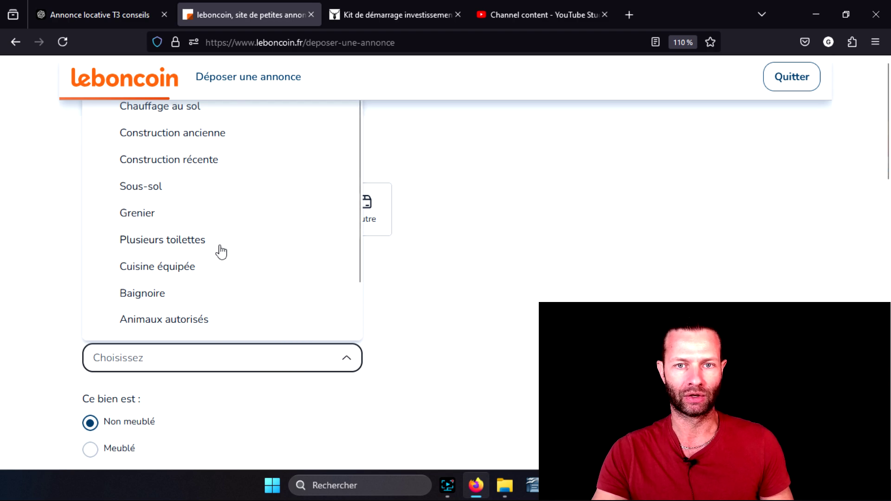
left_click(220, 271)
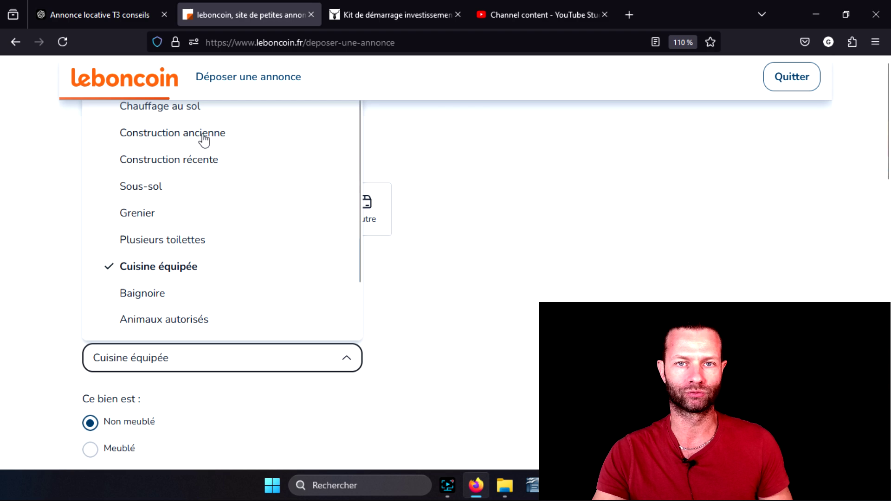
left_click(182, 132)
left_click(445, 318)
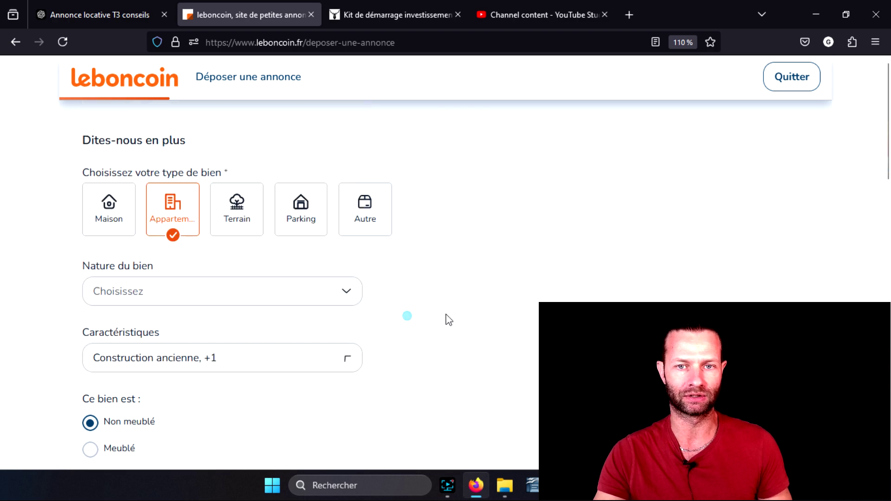
Step: Set the nature of the property to Autres
scroll(235, 223, "down", 2)
left_click(229, 217)
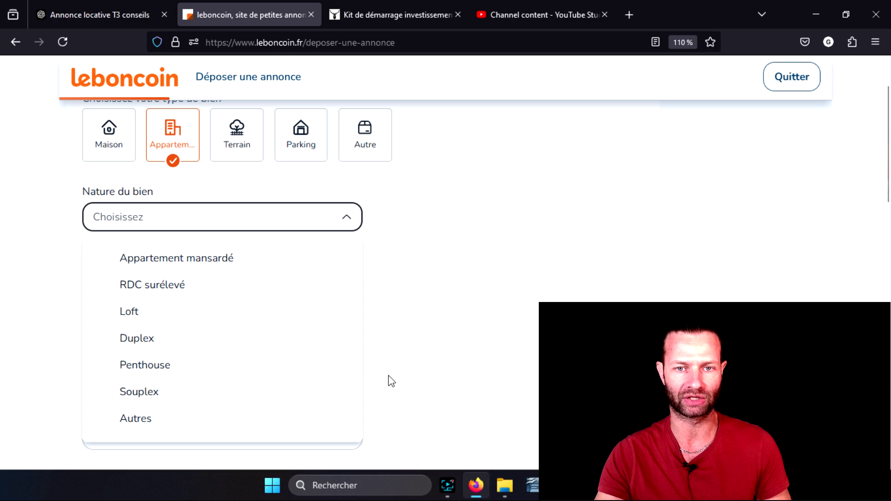
left_click(478, 256)
left_click(334, 215)
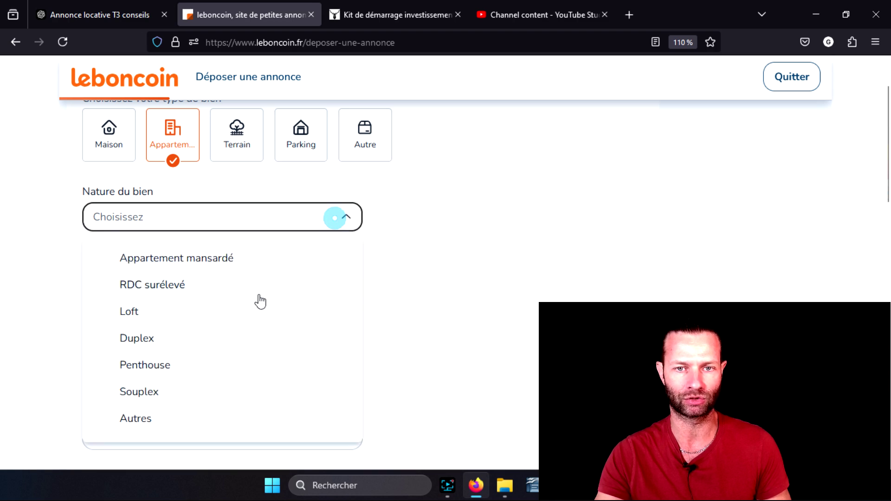
left_click(165, 420)
Step: Enter 1940 as the construction year and 63 m² as the living area
scroll(499, 255, "down", 3)
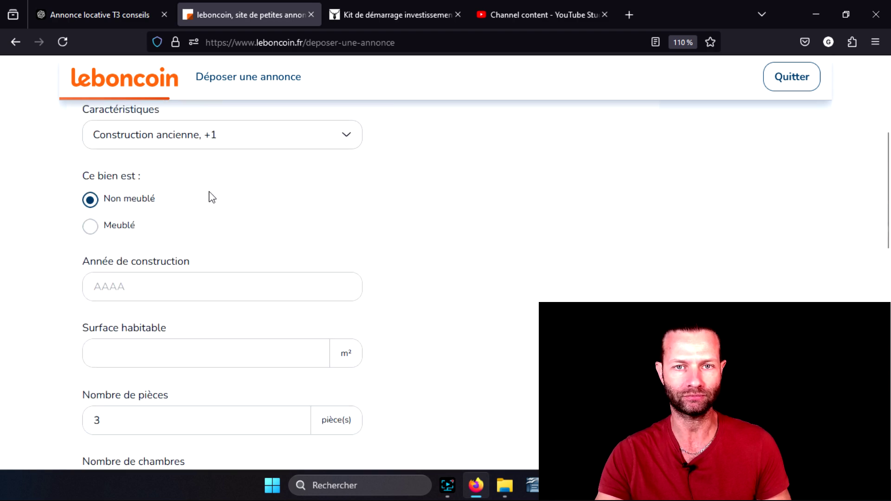
left_click(153, 285)
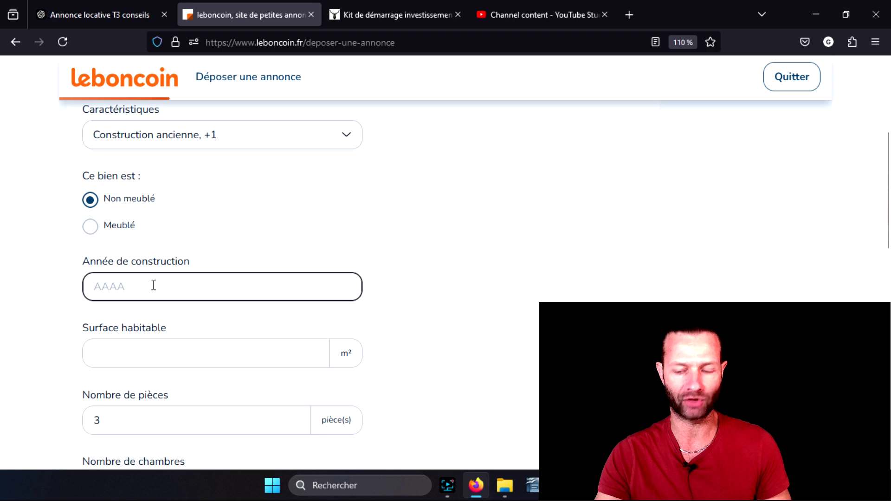
type("1940")
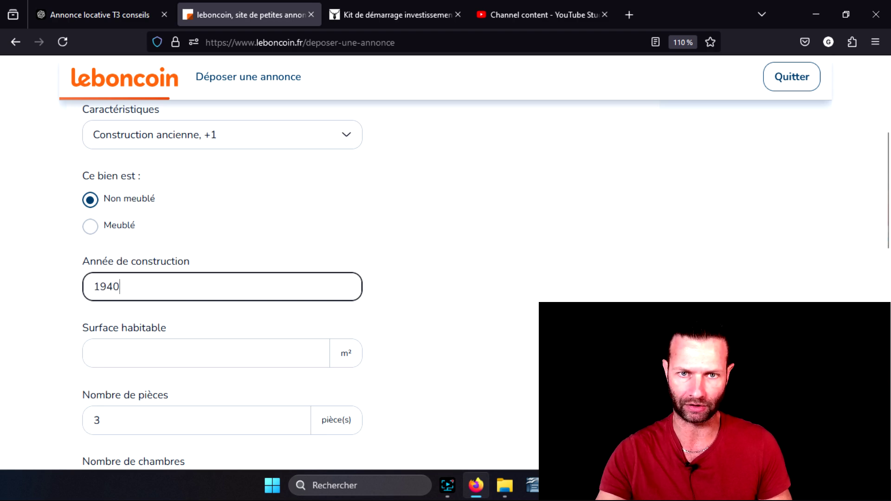
left_click(526, 268)
scroll(449, 215, "down", 2)
left_click(273, 277)
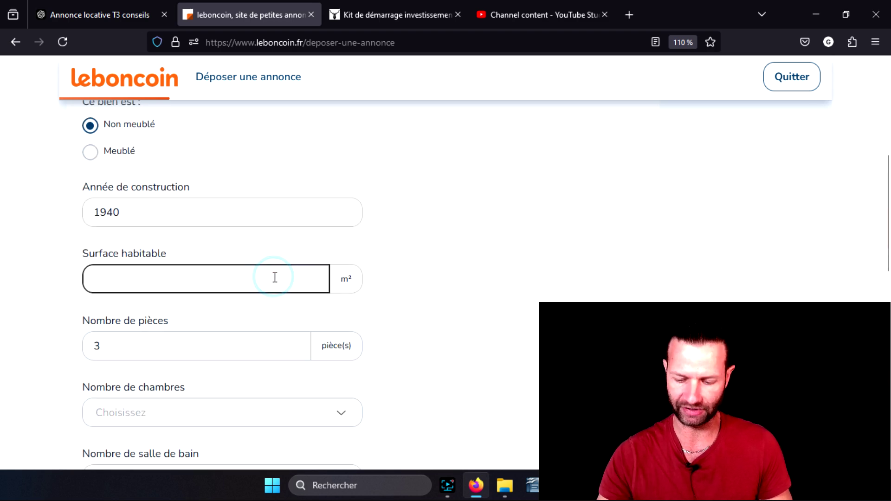
type("63")
left_click(419, 238)
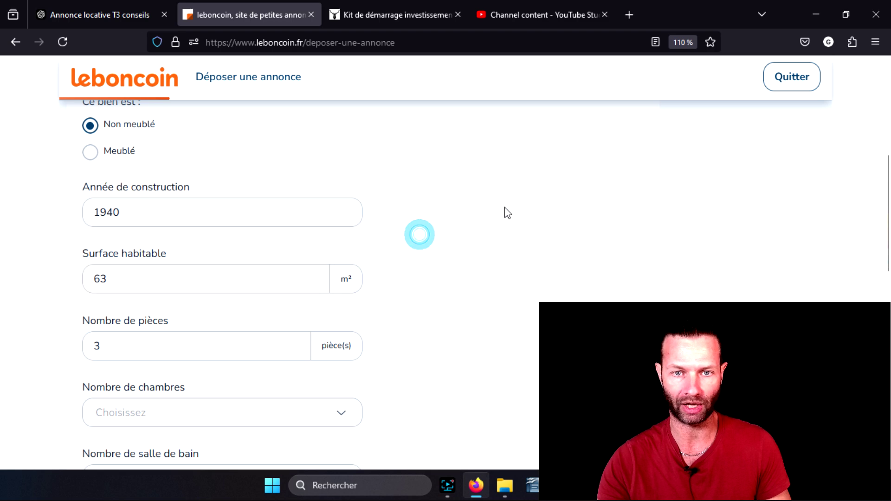
Step: Set the number of bedrooms to 2 and the number of bathrooms to 1
scroll(496, 251, "down", 4)
left_click(233, 267)
left_click(128, 331)
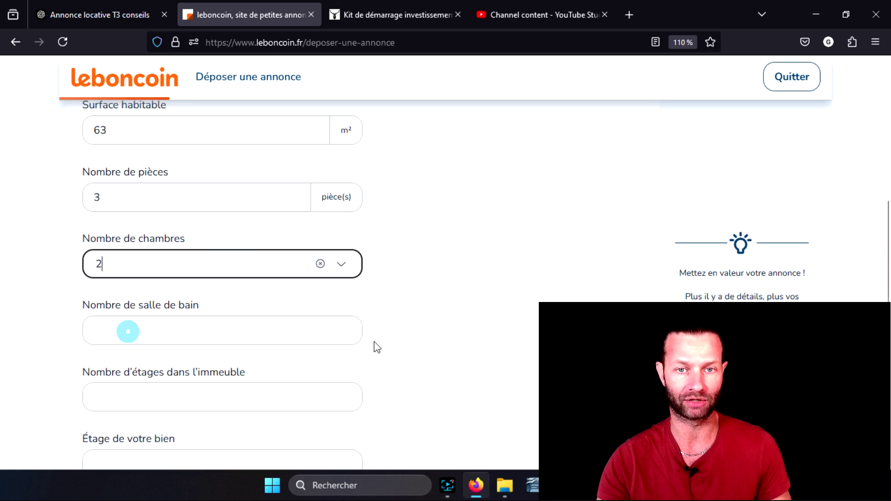
left_click(411, 309)
scroll(408, 306, "down", 2)
left_click(170, 254)
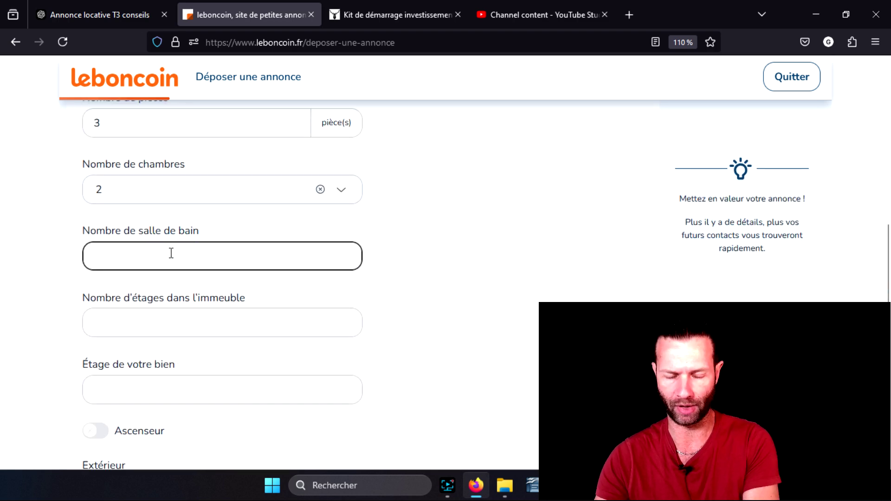
type("1")
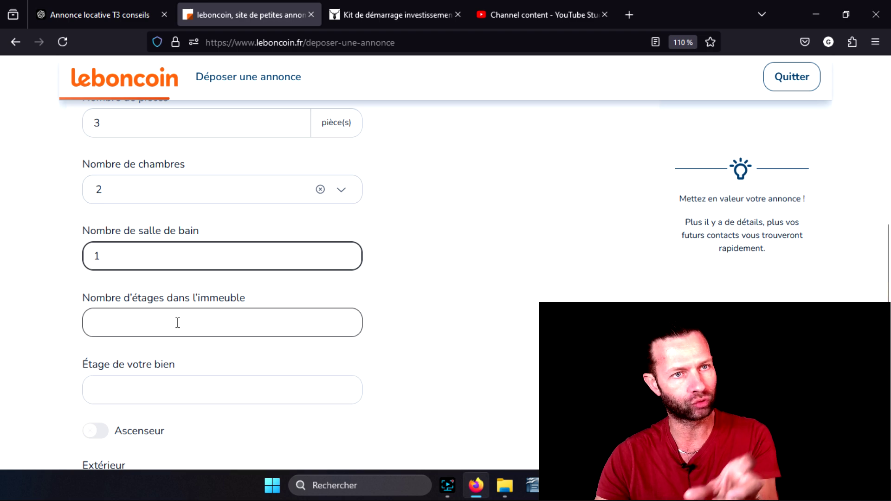
Step: Set the building's number of floors to 3 and the property's floor to 2
left_click(184, 319)
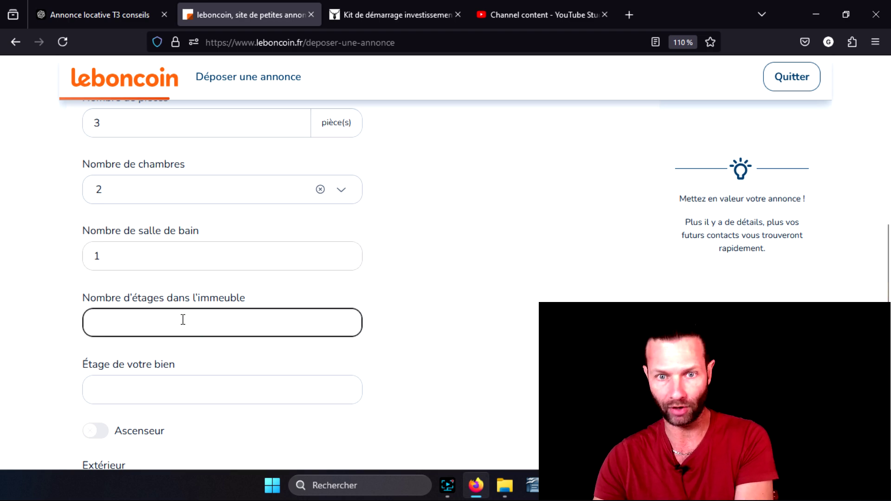
type("3")
left_click(173, 385)
type("2")
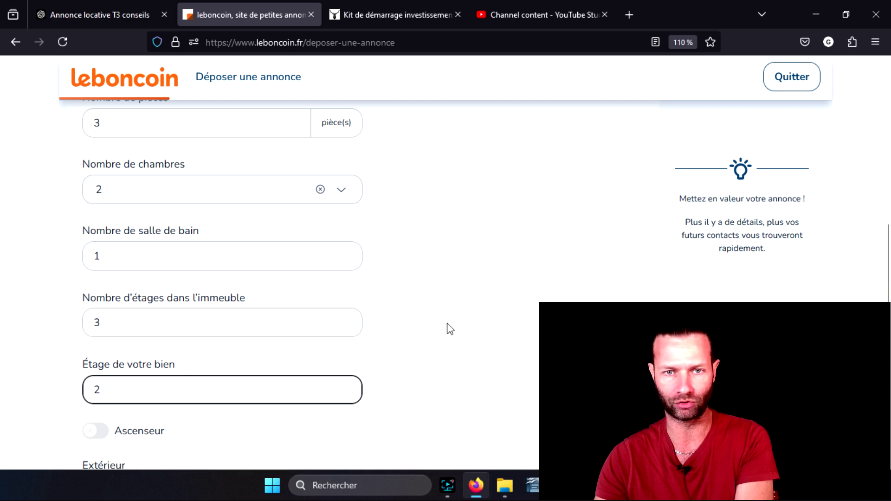
left_click(447, 327)
Step: Check the exterior options without choosing any, and set the number of parking spaces to 0
scroll(487, 185, "down", 3)
scroll(486, 182, "down", 1)
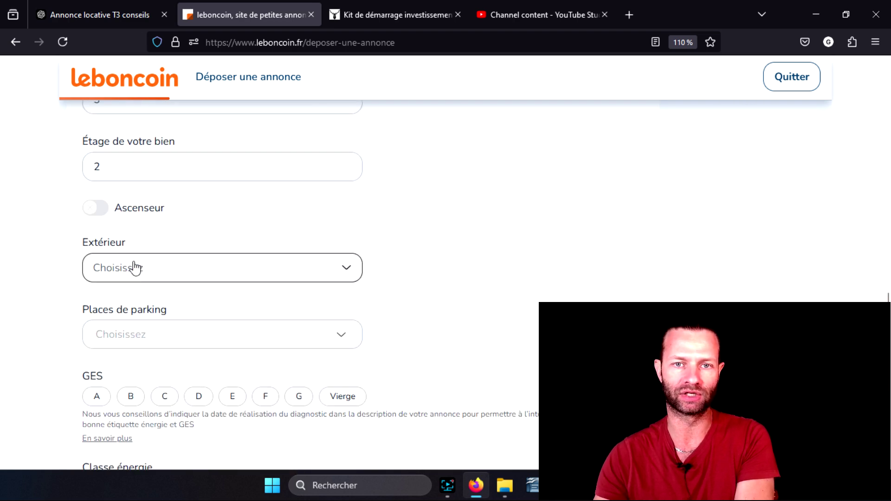
left_click(141, 278)
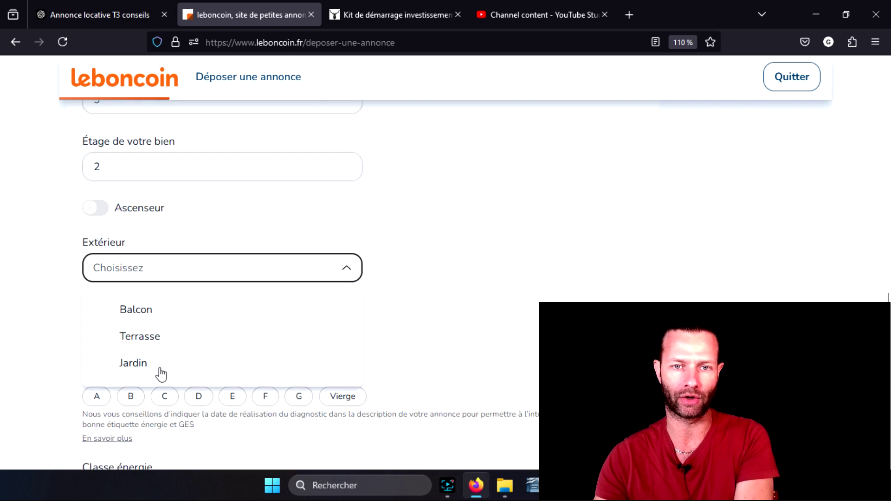
left_click(412, 286)
left_click(173, 334)
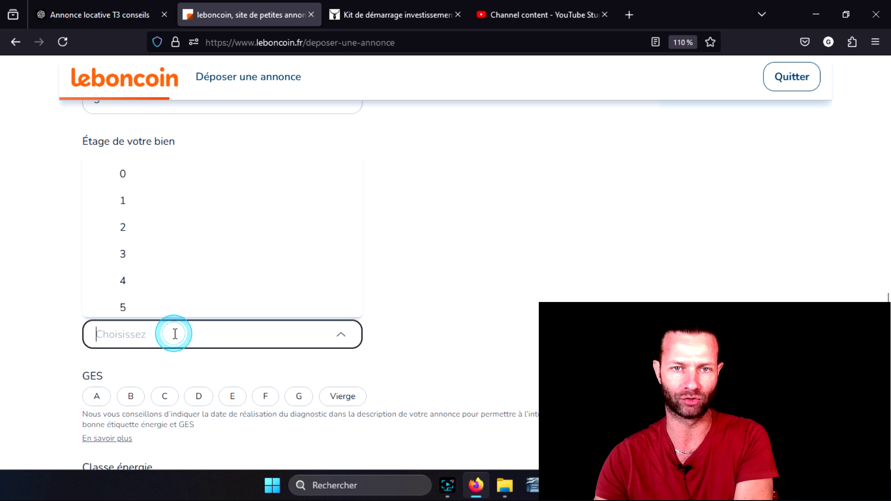
left_click(142, 175)
left_click(516, 287)
Step: Set the GES rating to D and the energy class to B, and continue to the listing description
scroll(511, 288, "down", 2)
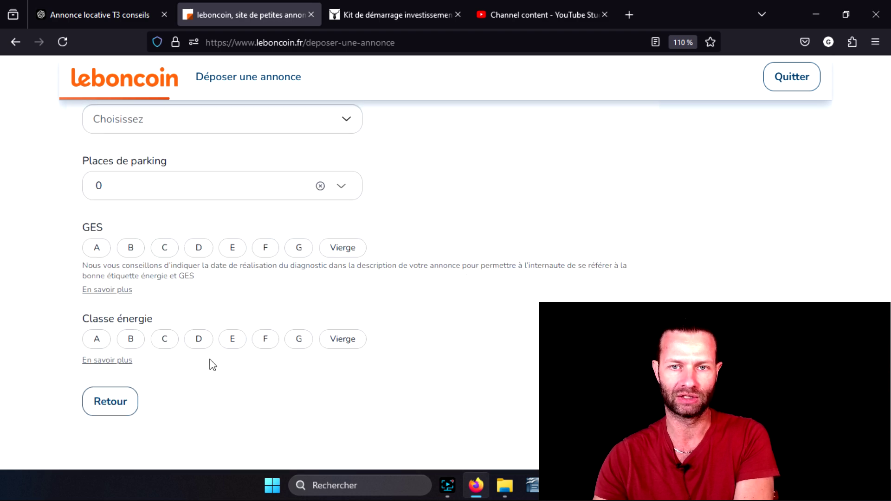
left_click(199, 247)
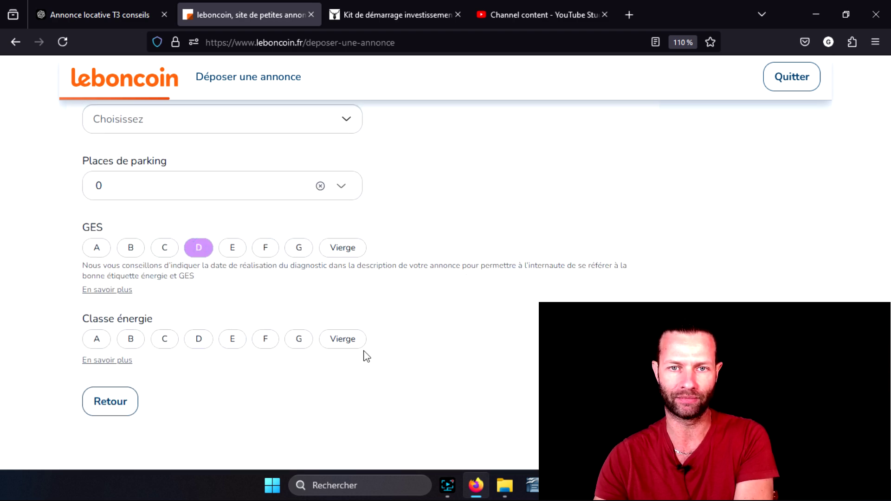
left_click(166, 343)
left_click(134, 346)
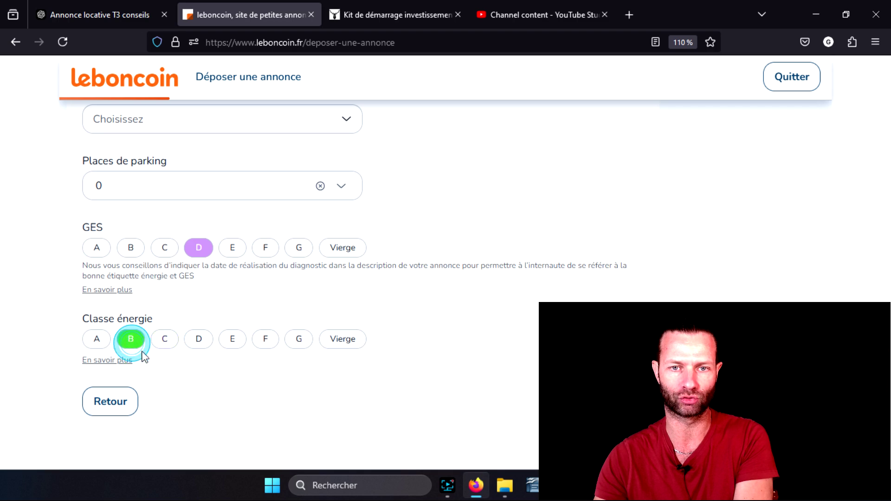
left_click(606, 402)
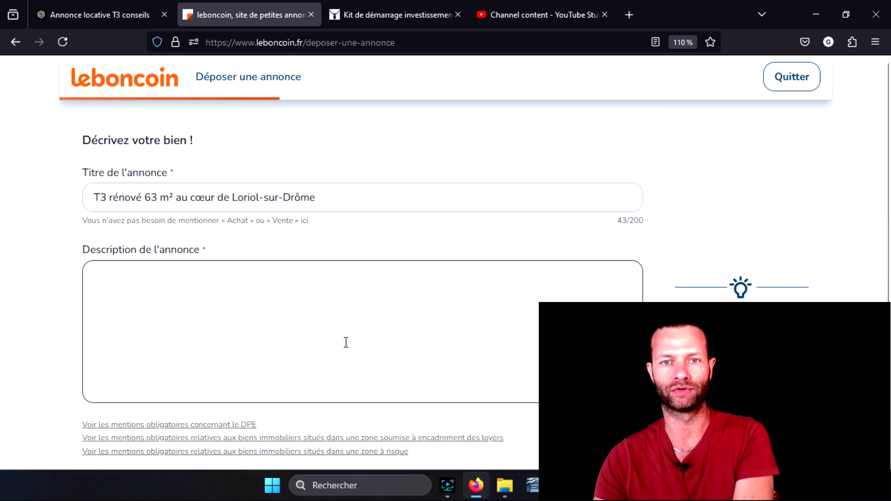
Step: Copy the full ad text, from the title to the closing contact line, from ChatGPT into leboncoin's listing description
left_click(93, 11)
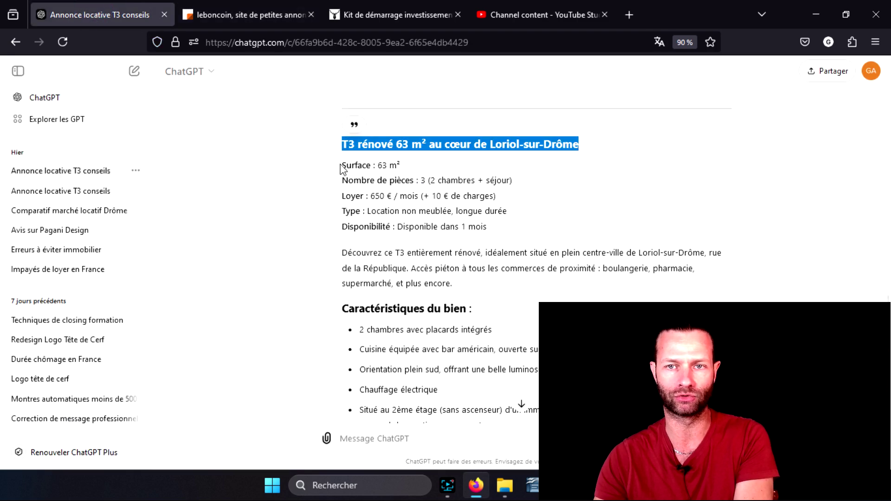
left_click_drag(345, 153, 481, 284)
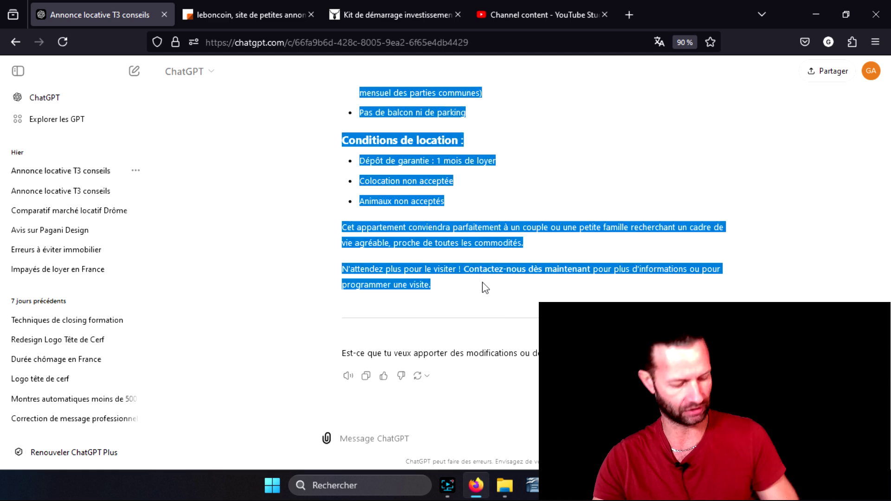
left_click(241, 15)
left_click(181, 290)
key("ctrl+v")
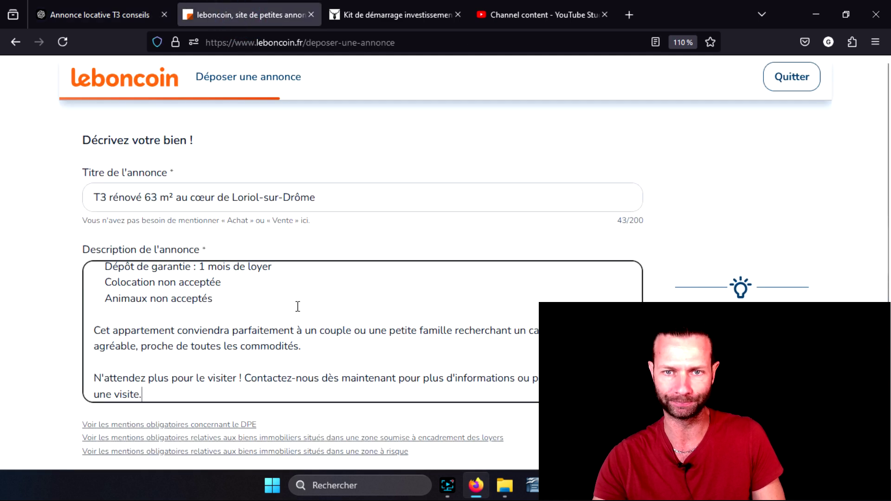
scroll(323, 334, "up", 15)
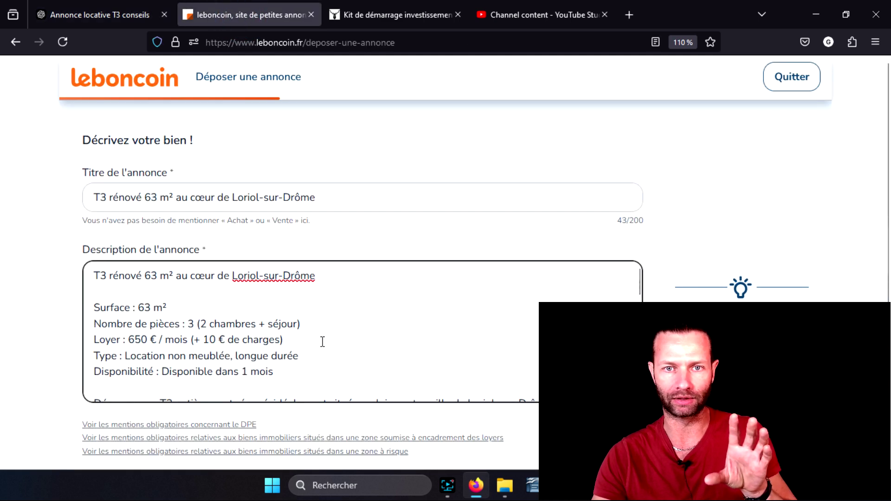
Step: Replace the indents before the deposit, colocation and animals conditions in the description with dashes
scroll(401, 314, "down", 2)
scroll(402, 314, "down", 4)
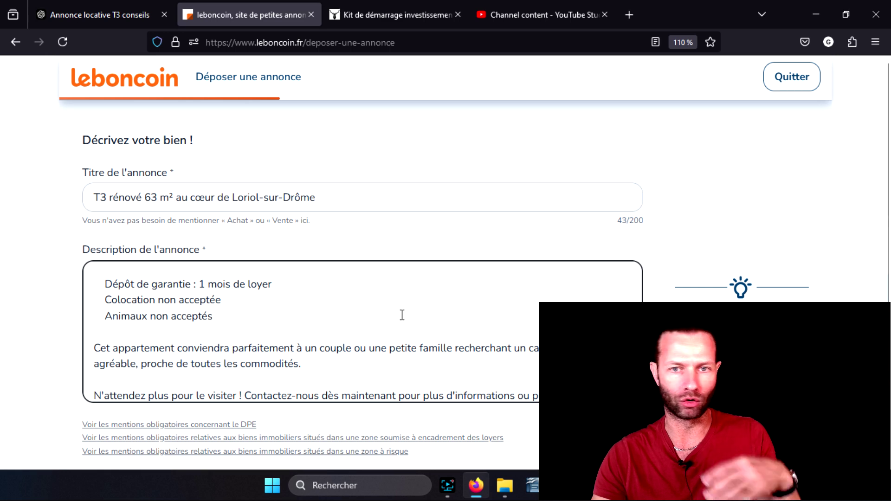
left_click_drag(108, 285, 66, 286)
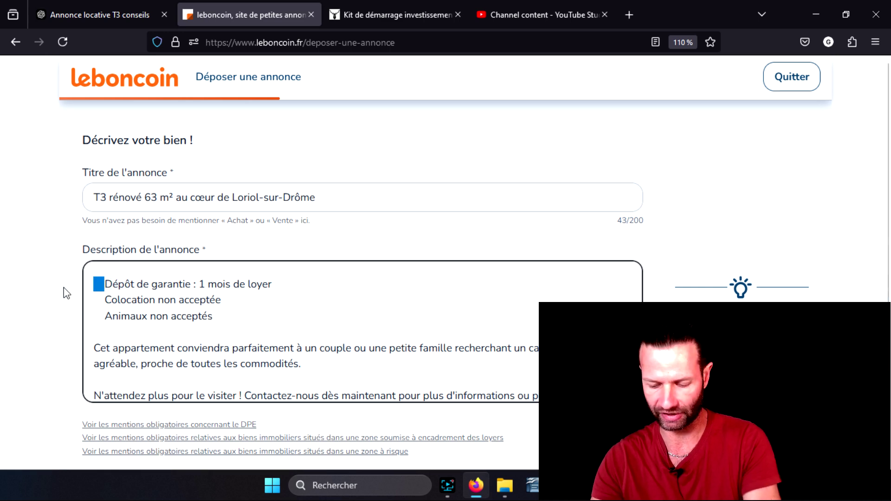
type("-")
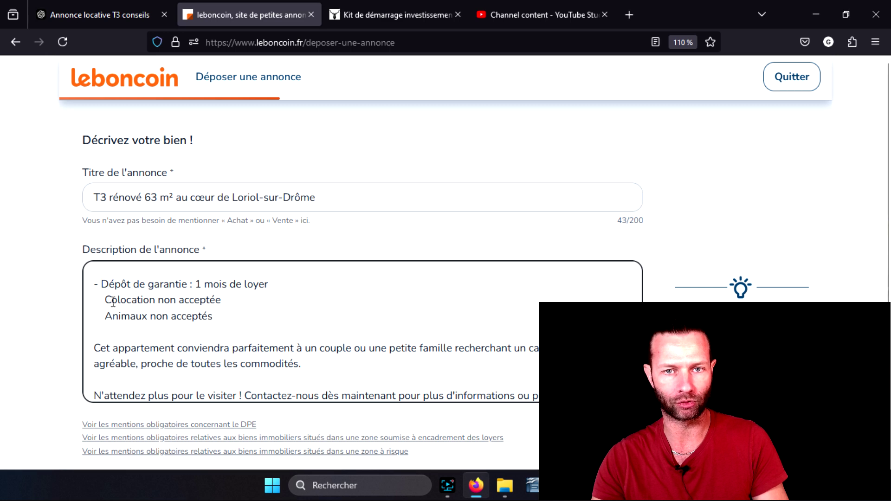
left_click_drag(110, 301, 60, 300)
type("-")
left_click_drag(105, 316, 41, 305)
type("-")
Step: Replace the indents of all six property features under "Caractéristiques du bien" with dashes, from the bedrooms to the balcony and parking line
scroll(256, 367, "up", 5)
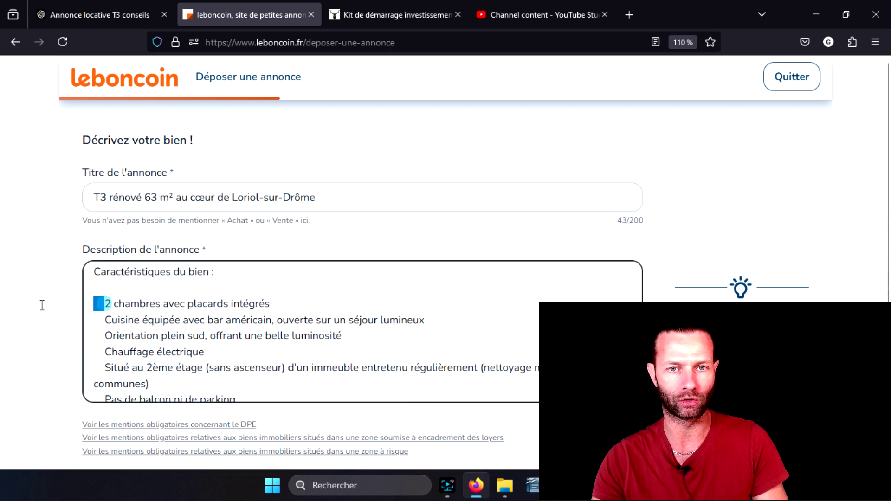
type("-")
left_click_drag(105, 320, 39, 319)
type("-")
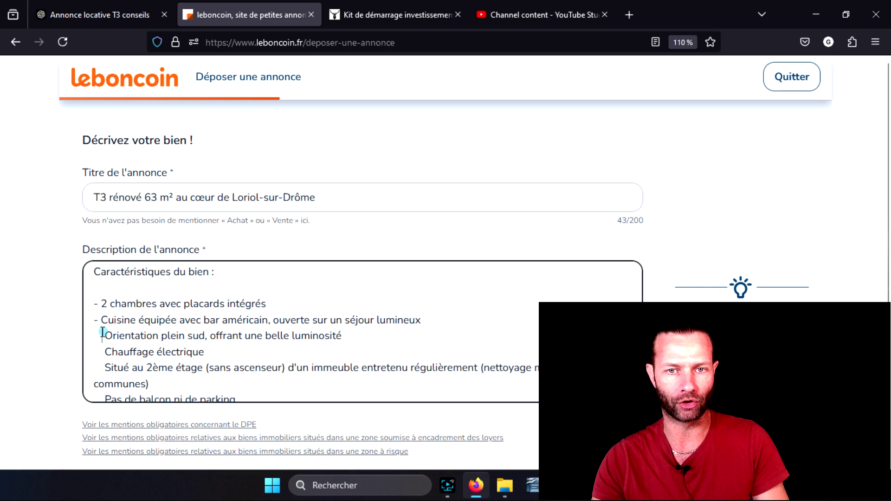
left_click_drag(104, 335, 63, 374)
type("- ")
type("- ")
type("-")
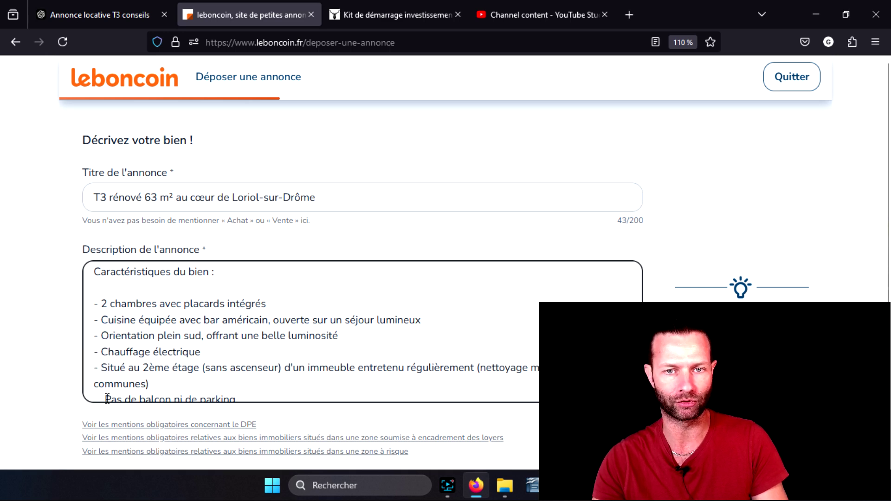
left_click_drag(104, 398, 58, 398)
type("-")
Step: Review the rest of the formatted description and continue to the price details
scroll(227, 330, "up", 3)
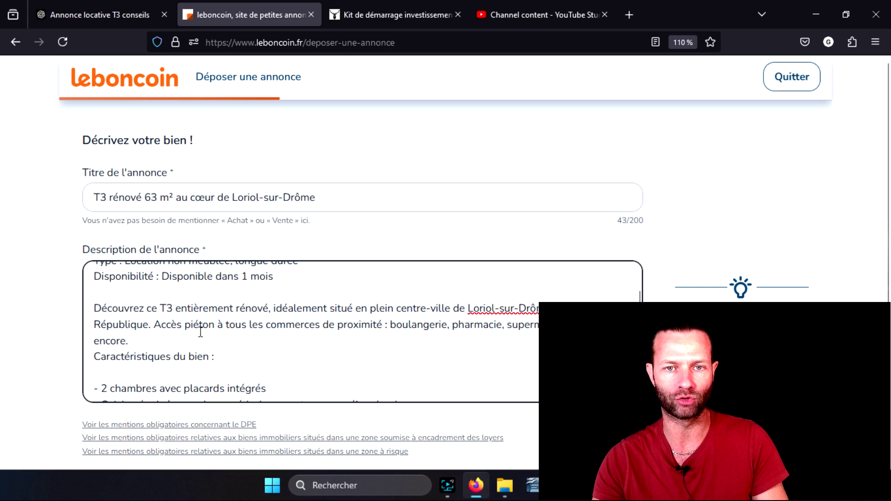
scroll(268, 340, "up", 3)
scroll(297, 320, "down", 5)
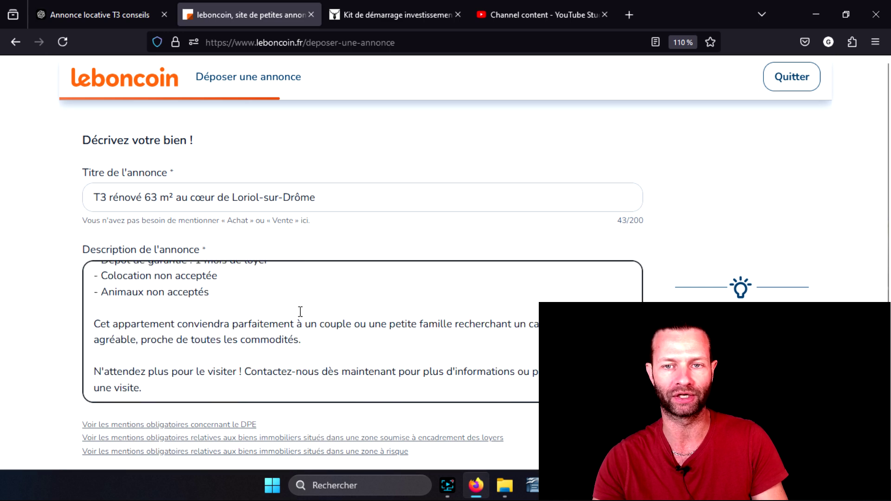
scroll(397, 327, "down", 3)
left_click(408, 374)
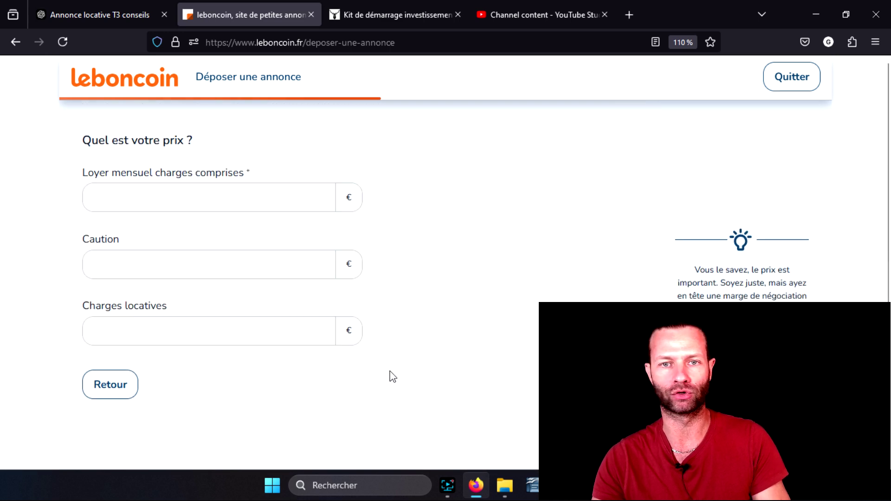
Step: Check the rent in the ChatGPT ad text and set leboncoin's monthly rent including charges to 650 €
left_click(164, 196)
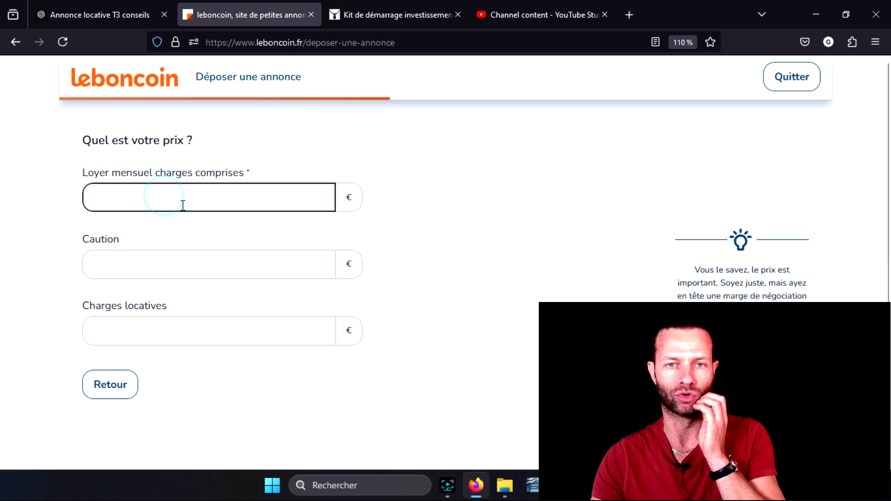
left_click(99, 15)
left_click(508, 201)
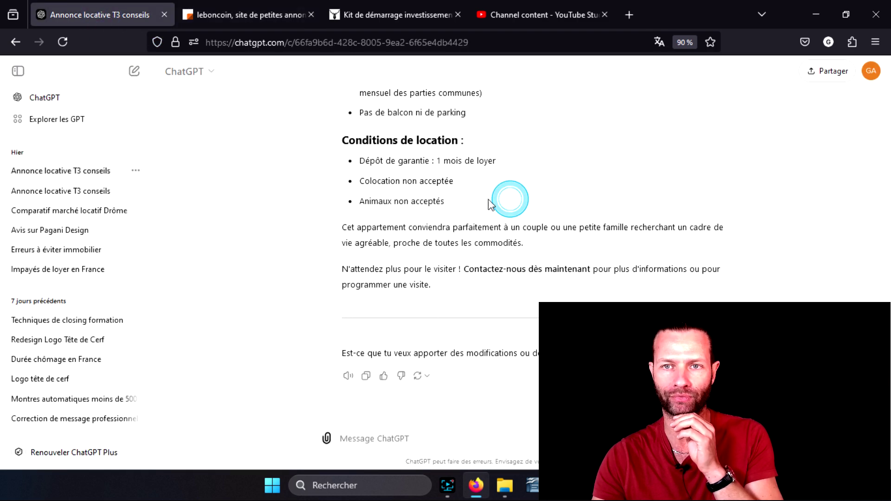
scroll(490, 203, "up", 5)
scroll(537, 357, "up", 4)
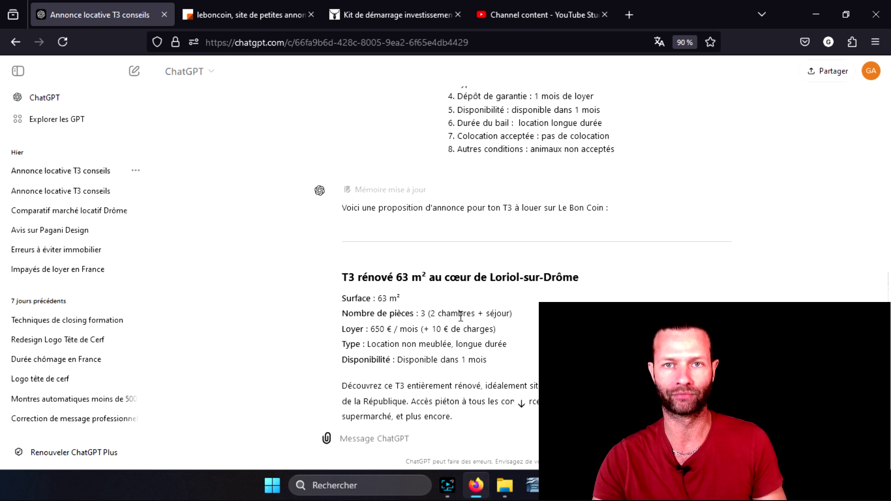
left_click(215, 15)
left_click(127, 203)
type("650")
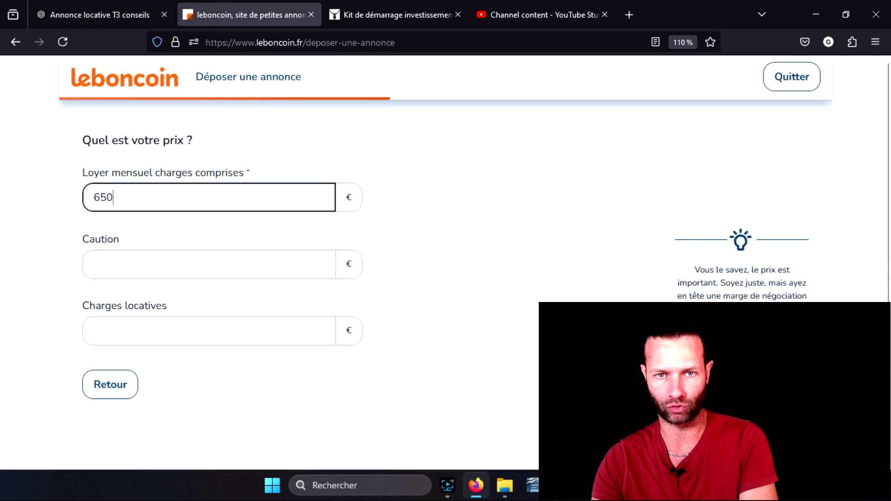
Step: Set the security deposit to 640 € and the rental charges to 10 €, and continue to the photos
left_click(148, 262)
type("65")
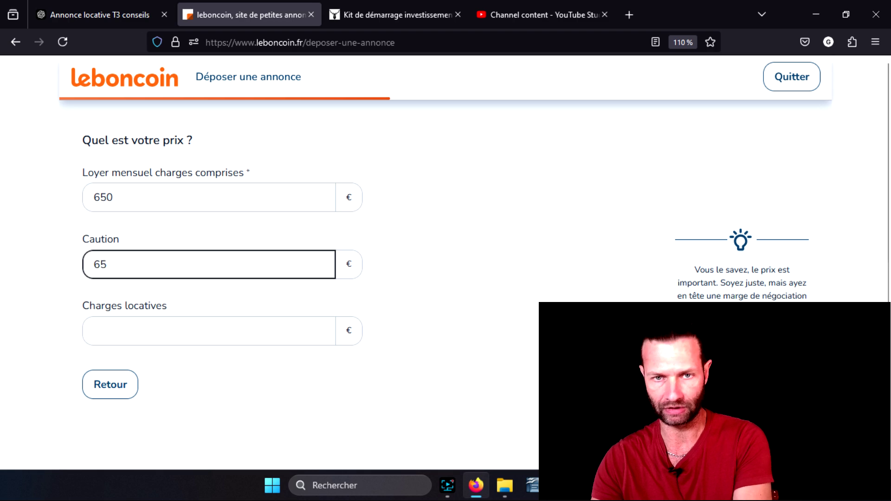
key("BackSpace")
type("410")
left_click(163, 334)
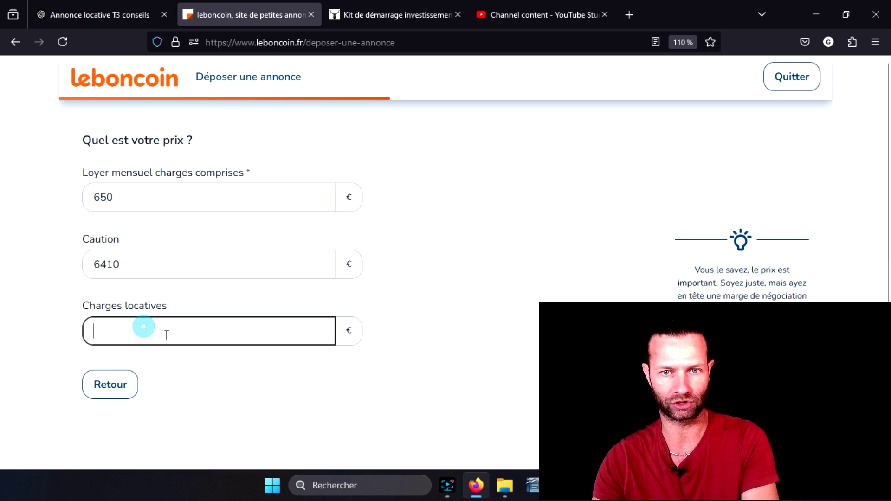
type("10")
left_click(115, 268)
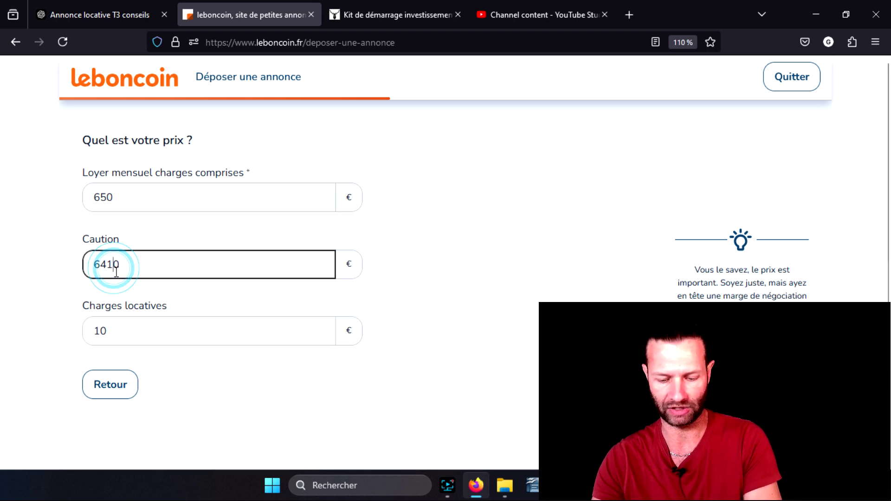
key("BackSpace")
left_click(488, 290)
left_click(568, 385)
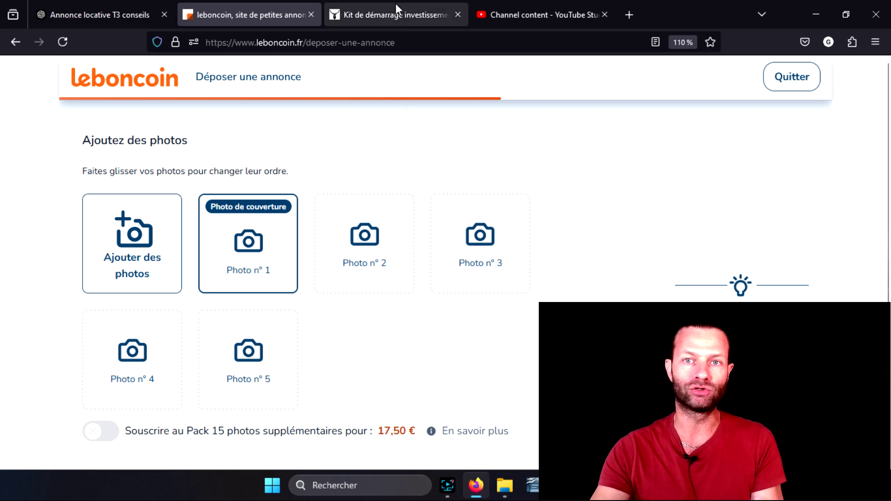
Step: Switch to the Podia starter kit page and examine its email sign-up field, free coaching session and unsubscribe note
left_click(385, 13)
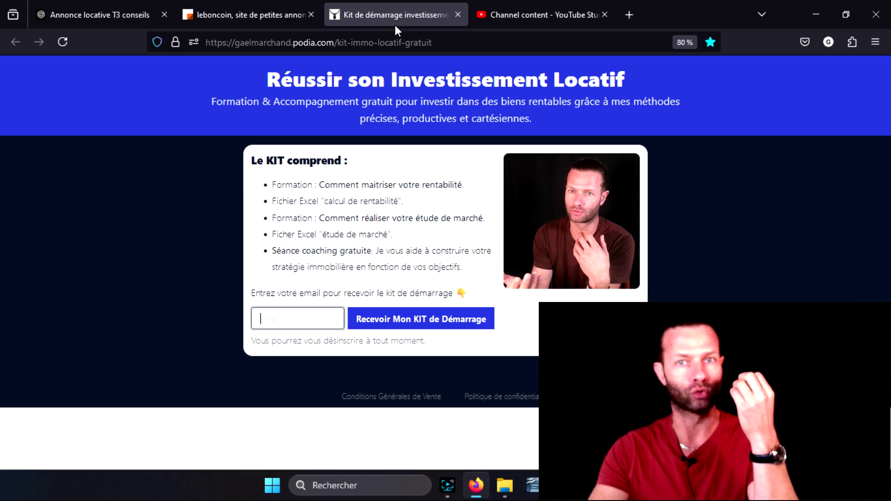
left_click(282, 318)
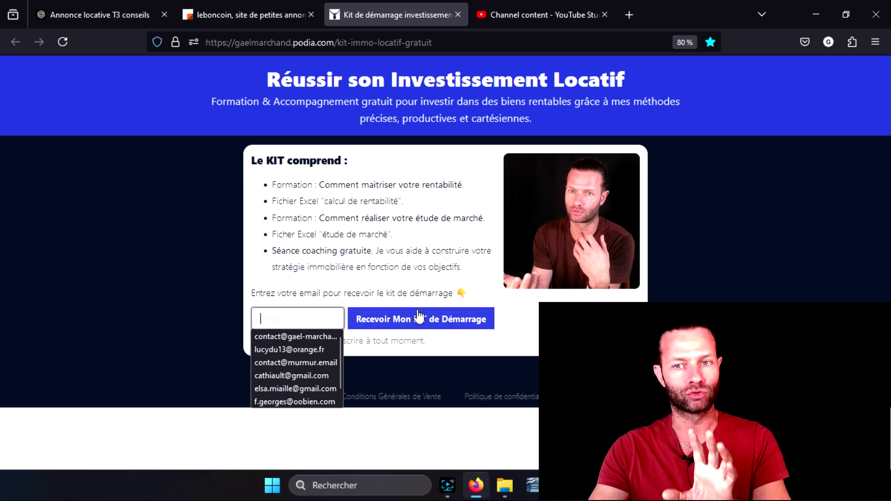
left_click(526, 316)
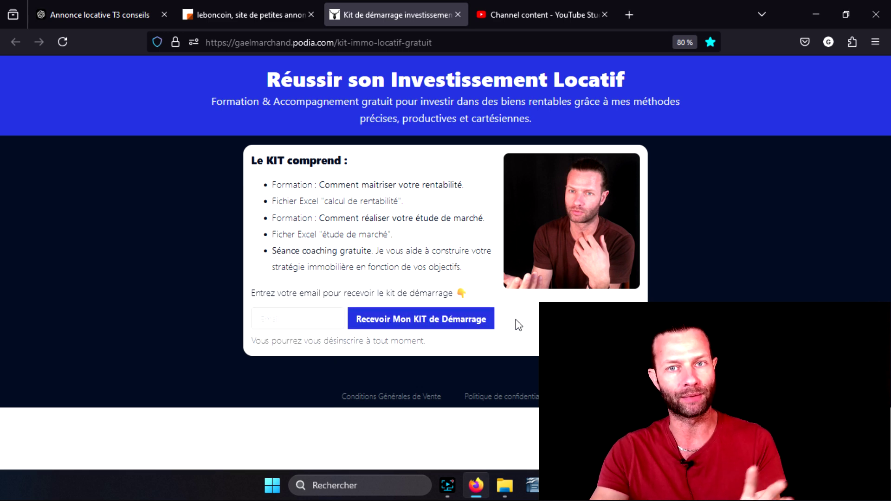
left_click_drag(277, 251, 367, 251)
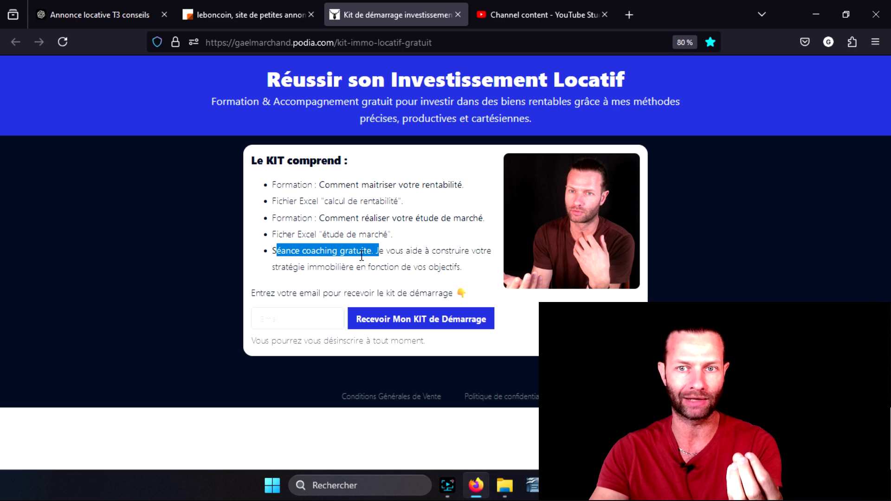
double_click(357, 251)
left_click_drag(251, 341, 424, 342)
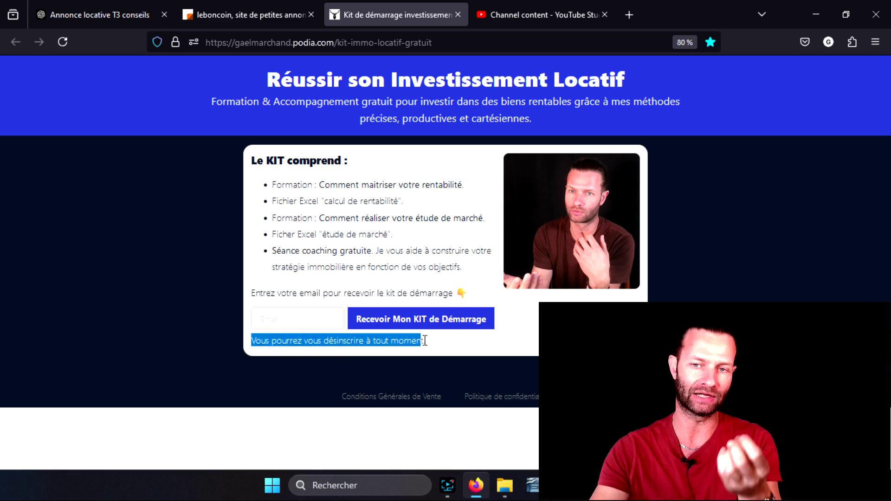
left_click(427, 343)
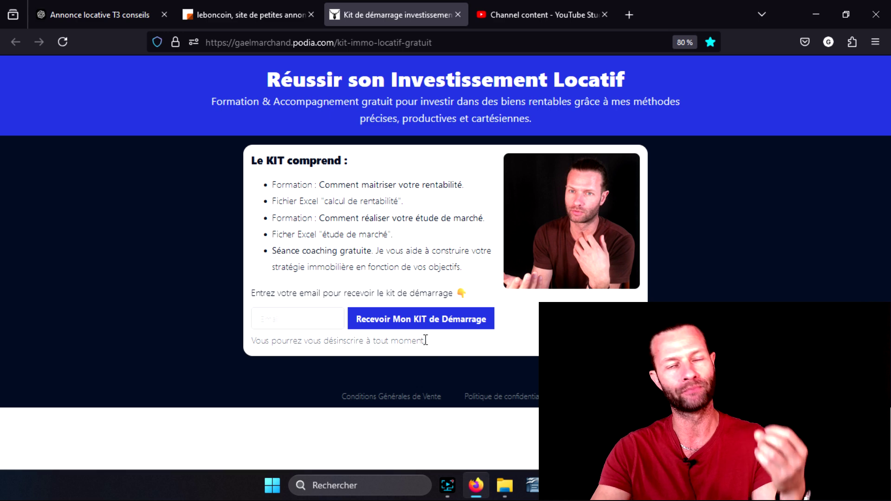